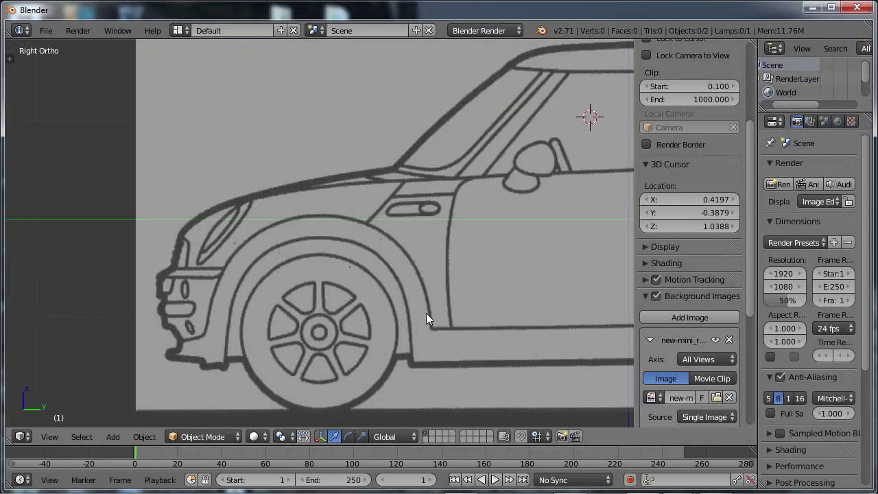
Add a plane mesh to the car reference scene from the Shift+A menu.
key(shift+a)
click(439, 251)
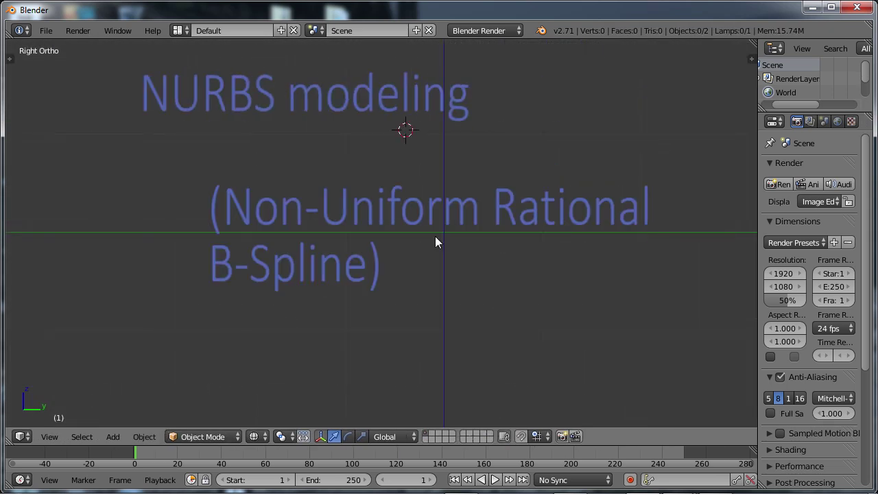
Reshape the NURBS curve by moving its control points, then add a Bezier curve.
key(shift+a)
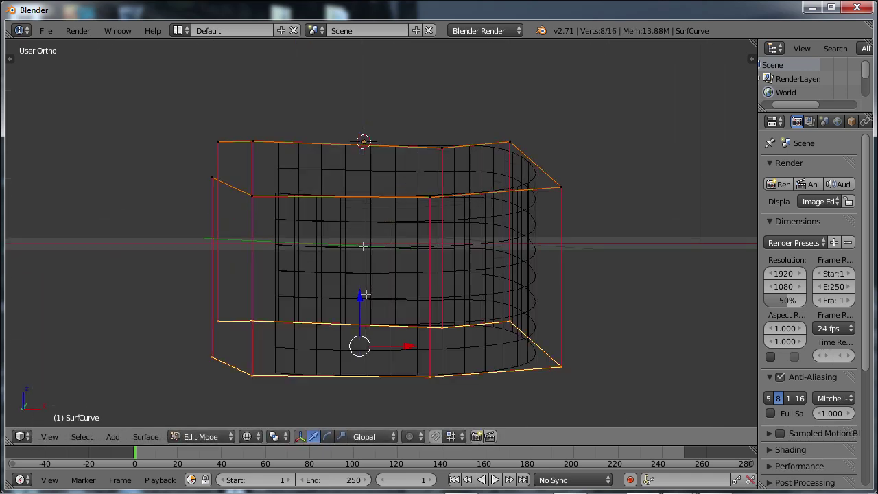
mouse_move(363, 245)
middle_down()
mouse_move(416, 226)
mouse_move(455, 235)
middle_up()
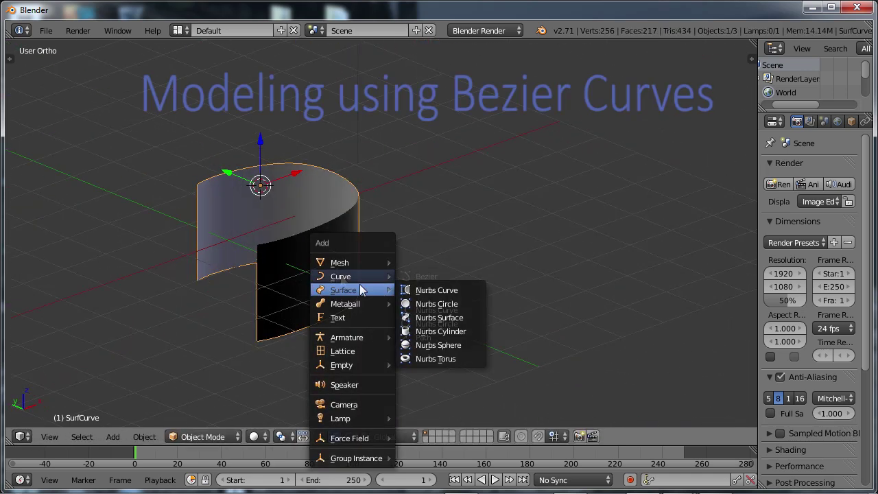
click(421, 276)
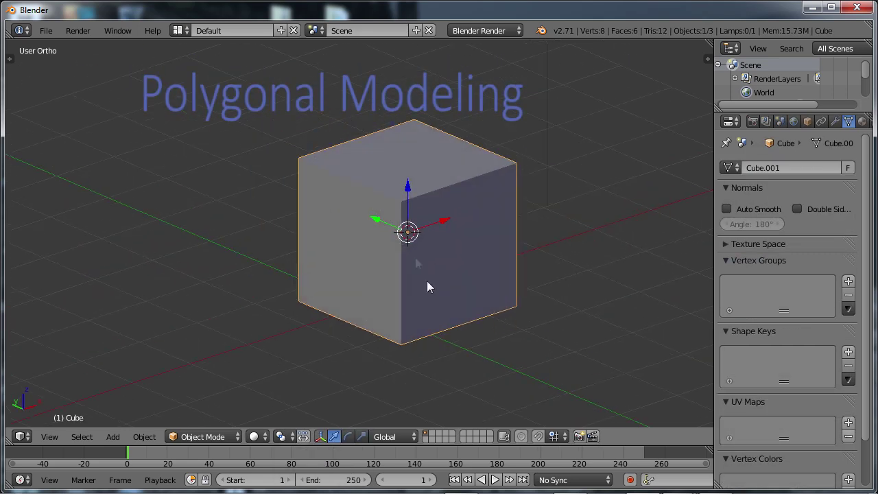
Enter Edit Mode on the cube and select one of its edges.
key(Tab)
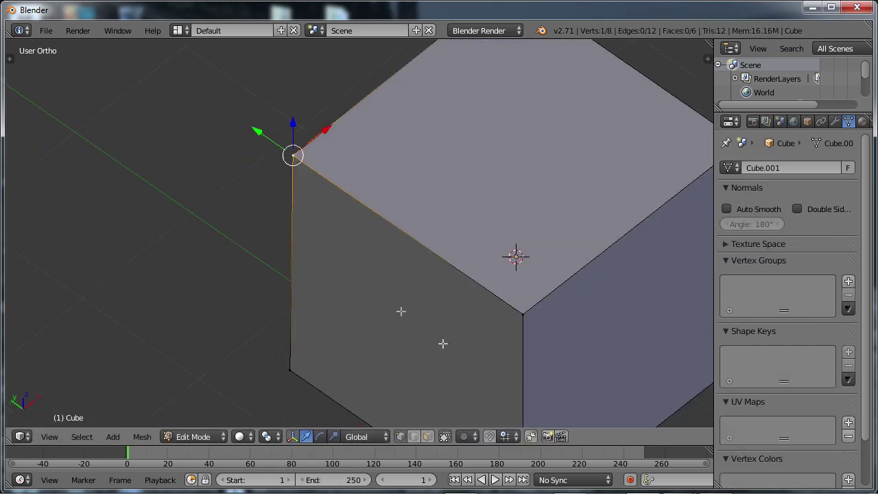
click(390, 249)
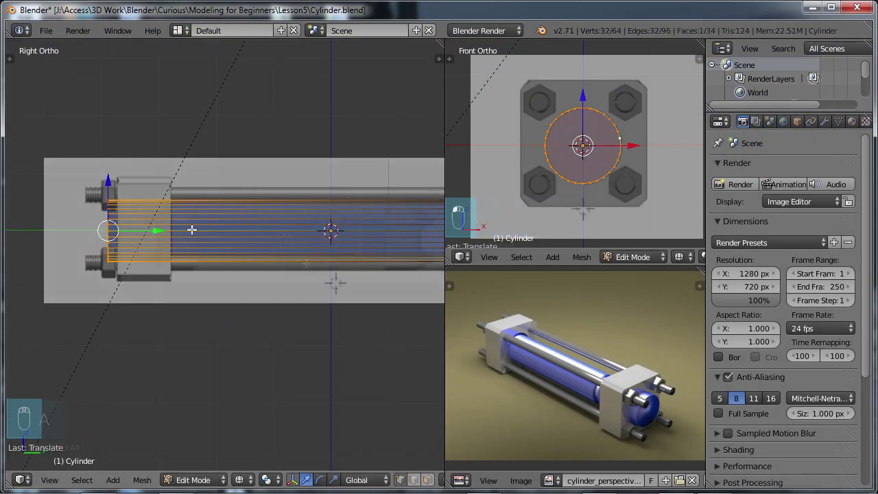
Confirm the new edge loop on the cylinder, then select and scale the added rod.
click(197, 273)
scroll(318, 320, up, 4)
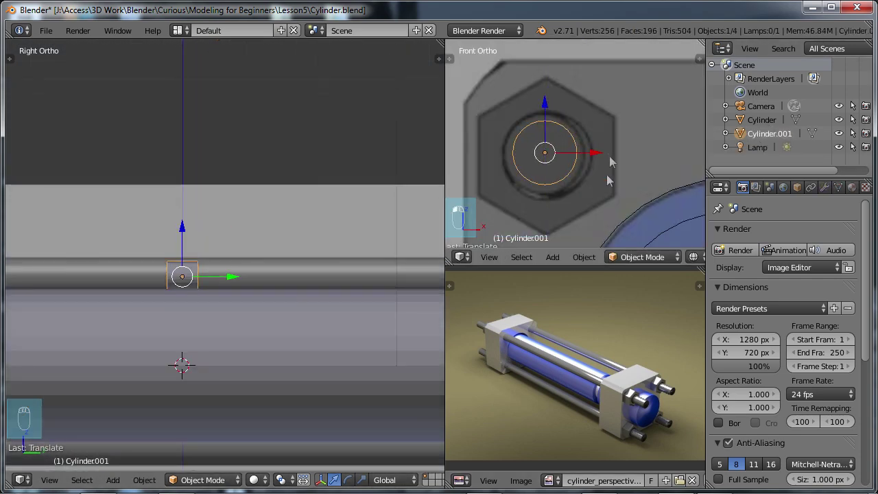
key(s)
click(194, 319)
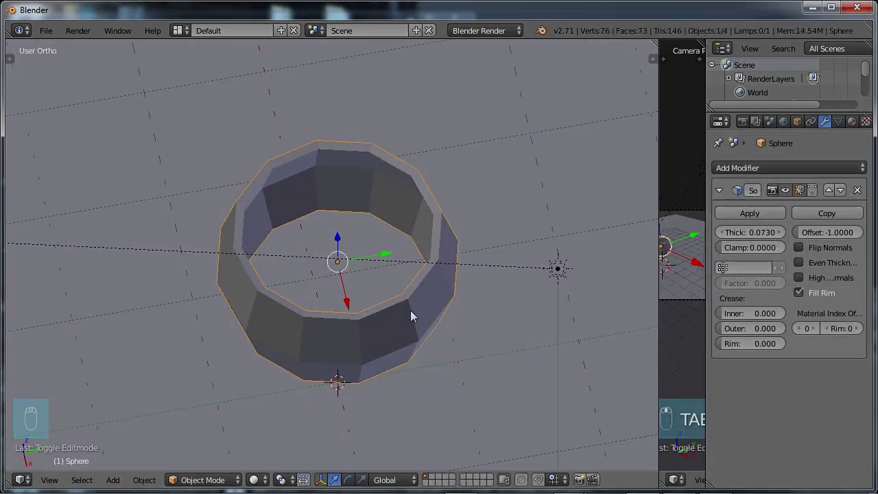
Move Subdivision Surface below Solidify in the ring's modifier stack.
click(748, 168)
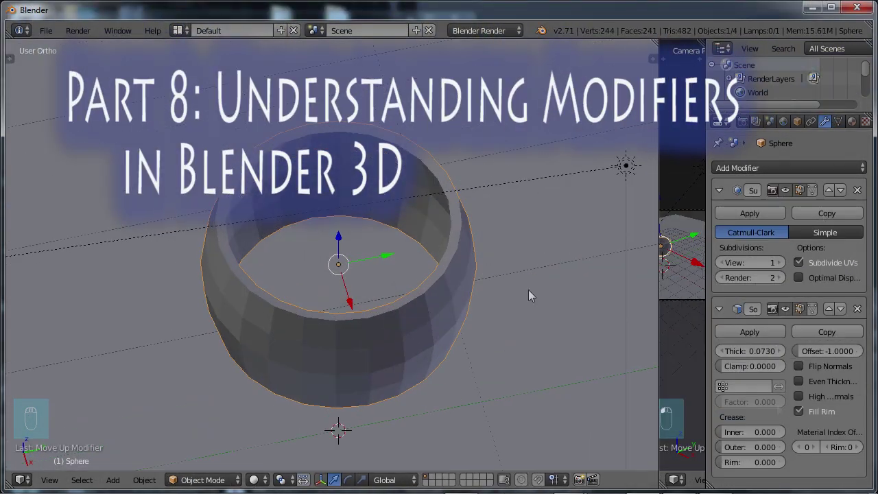
click(840, 190)
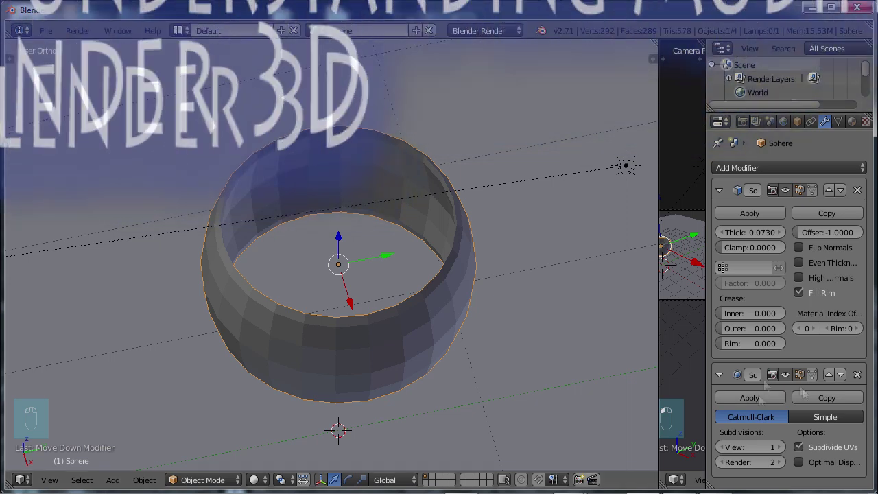
key(Tab)
key(ctrl+z)
key(ctrl+z)
key(ctrl+z)
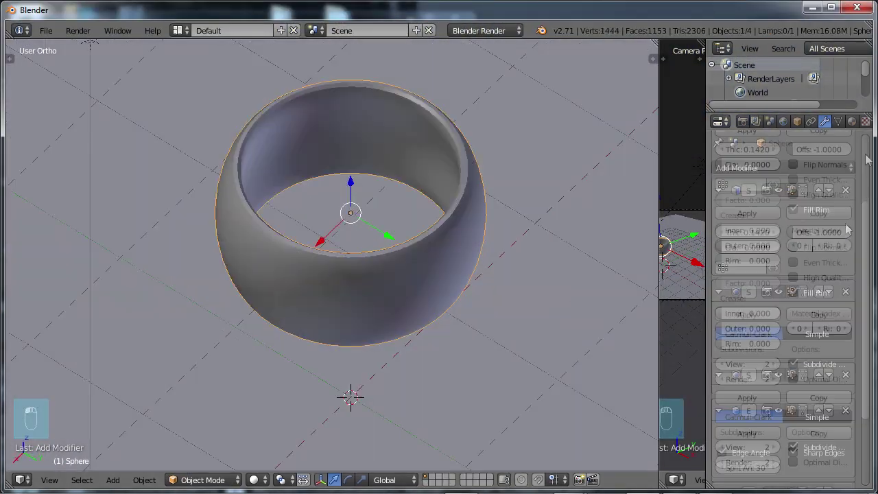
Add a Wireframe modifier to the bevelled cube.
click(782, 168)
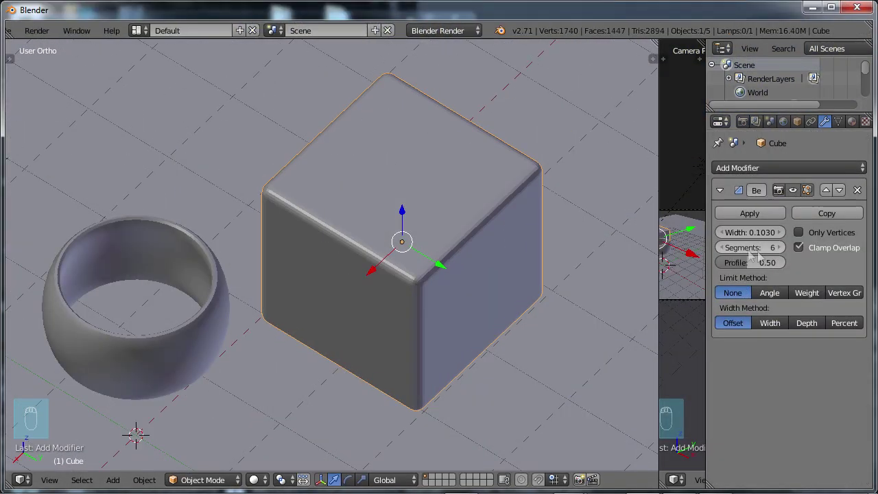
click(789, 168)
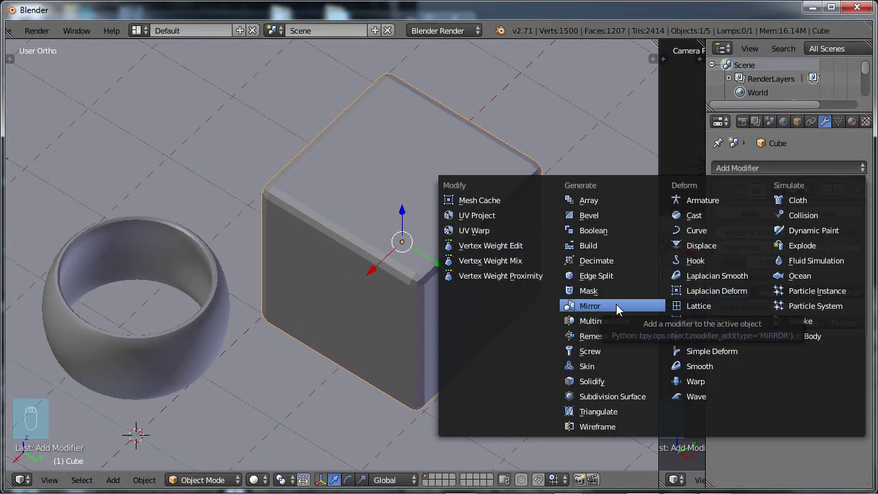
click(631, 428)
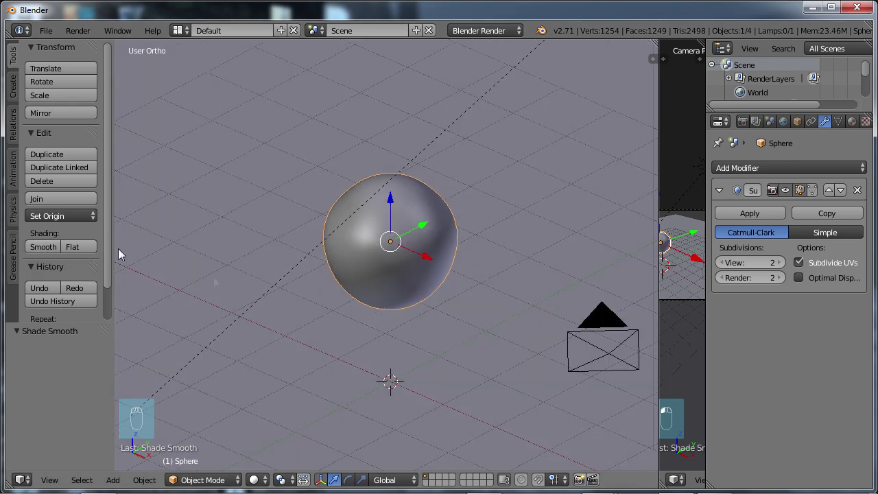
Select all of the sphere's vertices in Edit Mode and apply Smooth.
key(t)
key(t)
key(t)
scroll(397, 276, up, 2)
key(Tab)
key(a)
key(w)
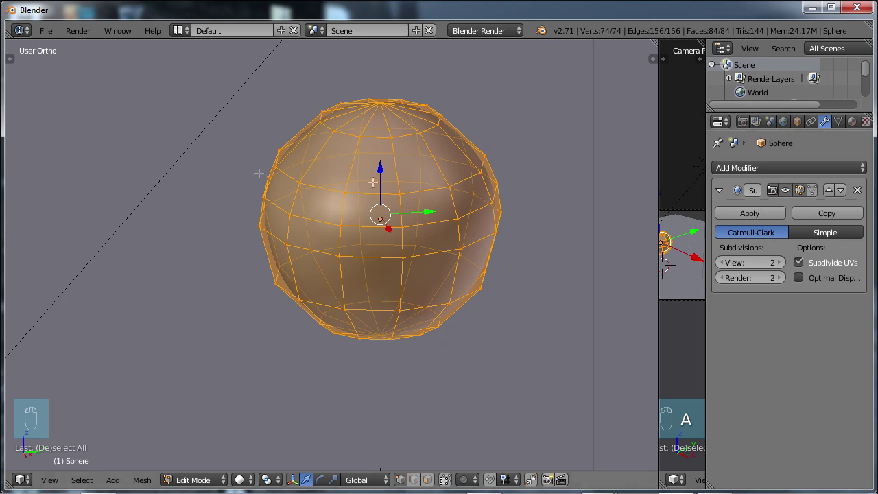
click(418, 288)
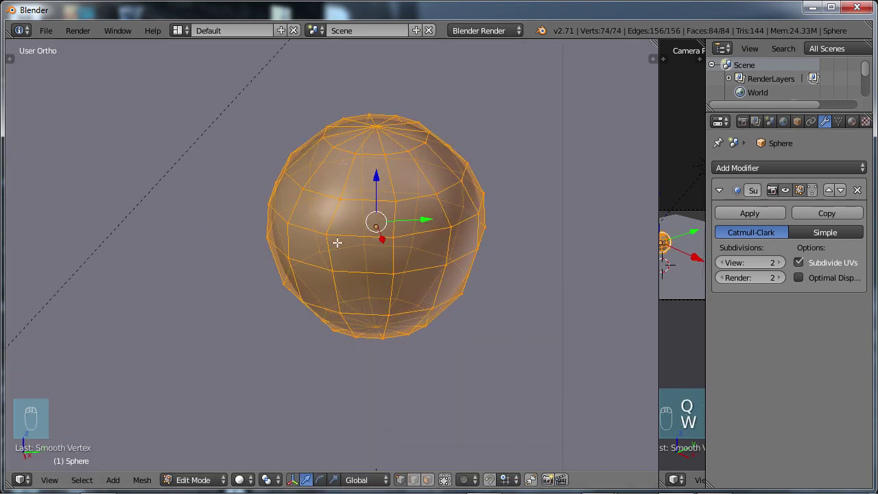
Return the sphere to Object Mode and apply Smooth shading.
key(w)
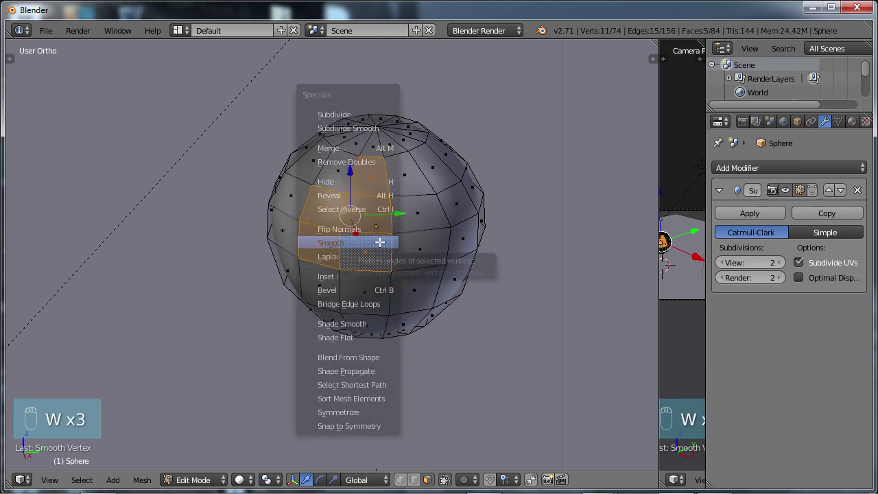
key(t)
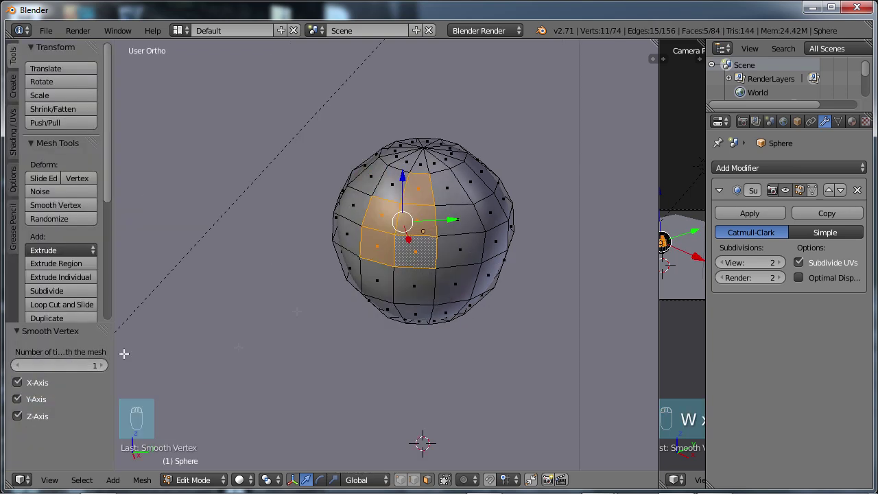
key(a)
key(Tab)
scroll(411, 288, down, 2)
key(t)
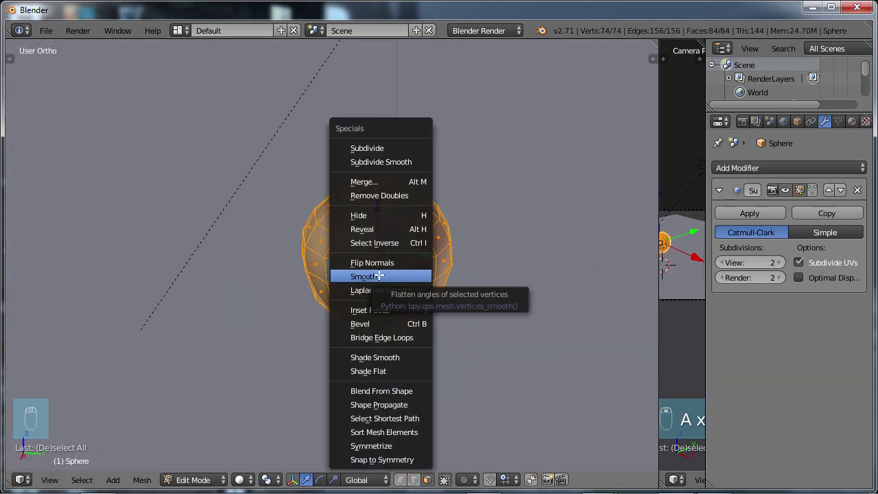
click(74, 248)
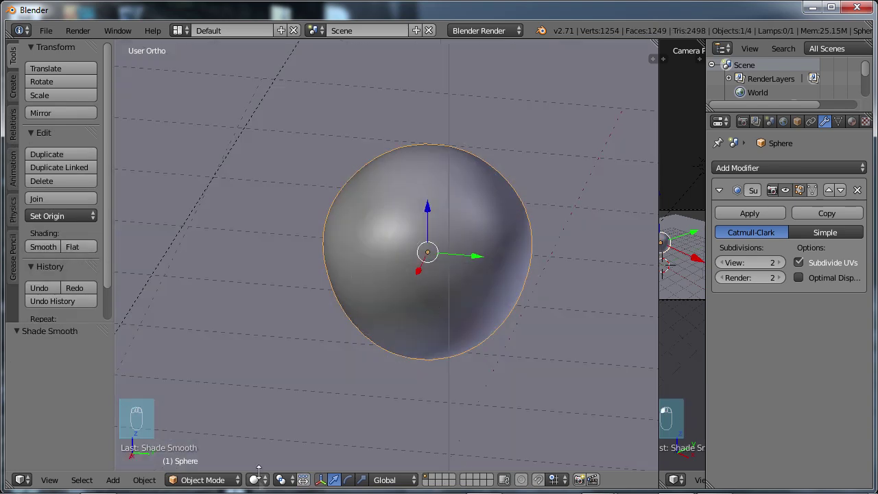